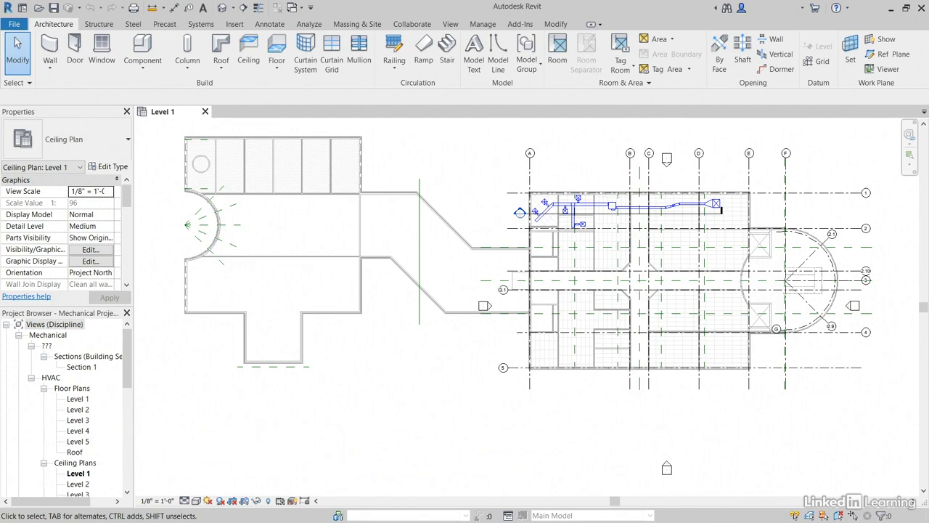
Step: Zoom and pan the Level 1 ceiling plan onto the blue supply ducts and ceiling diffusers
scroll(448, 187, up, 3)
middle_drag(356, 196, 316, 190)
scroll(316, 191, up, 3)
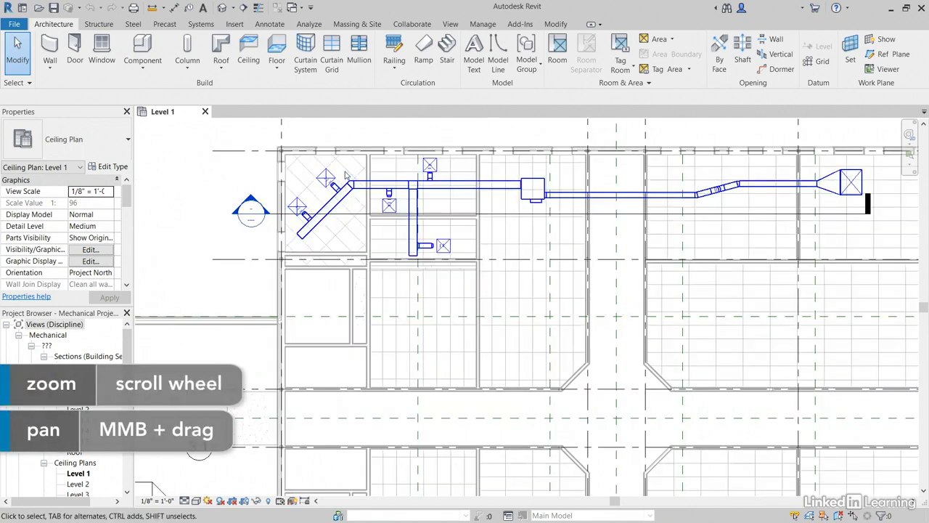
scroll(347, 174, up, 3)
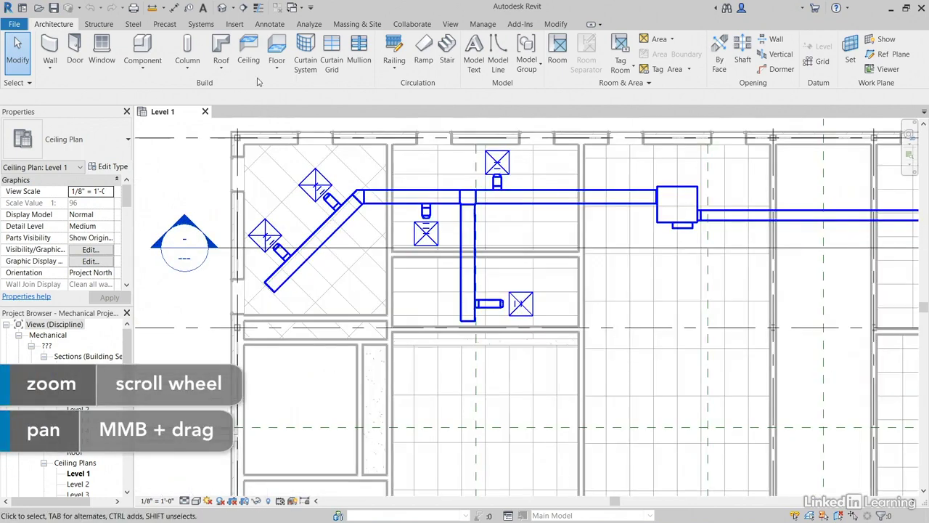
Step: Start placing an air terminal of type Return Diffuser 24 x 24 Face 12 x 12 Connection
click(196, 24)
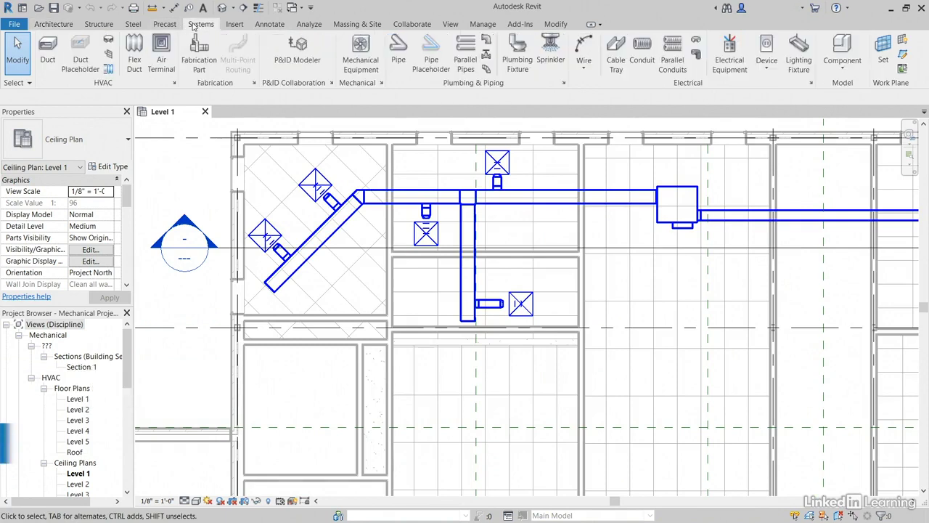
click(161, 59)
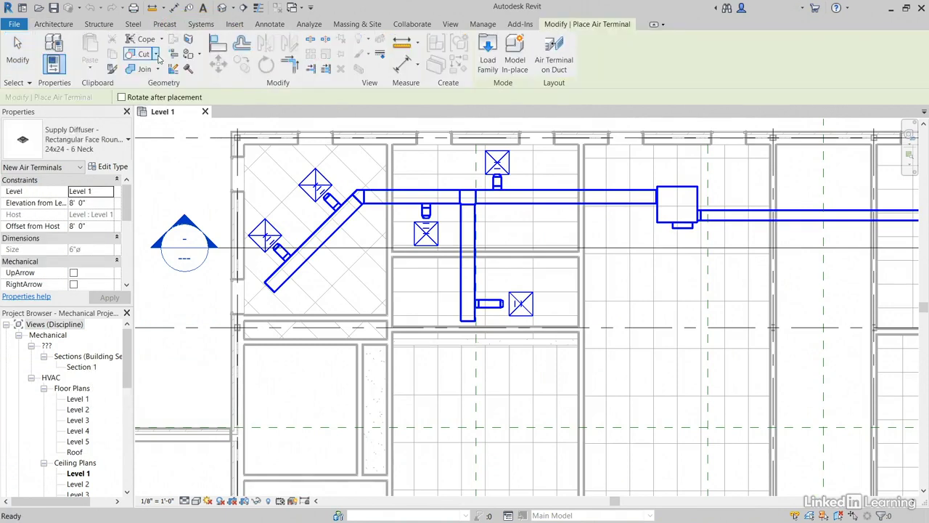
click(101, 141)
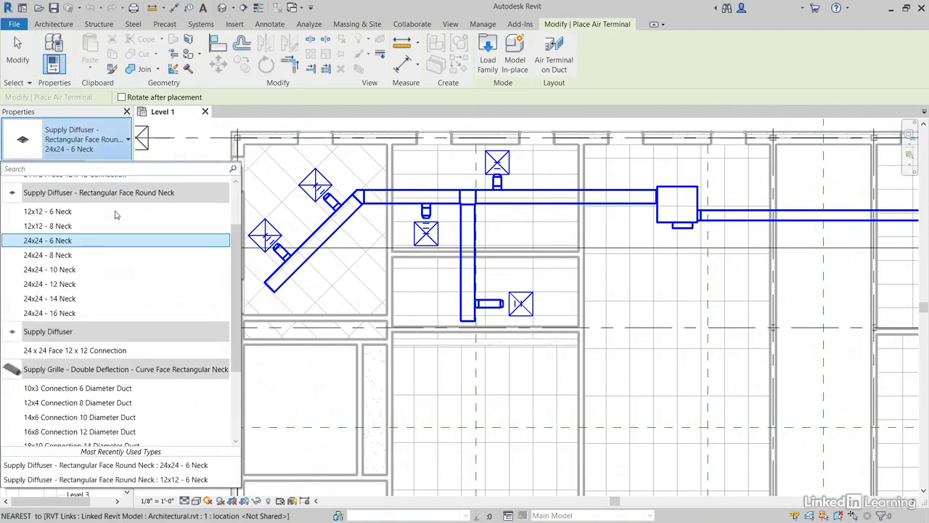
scroll(114, 219, up, 2)
scroll(121, 208, up, 1)
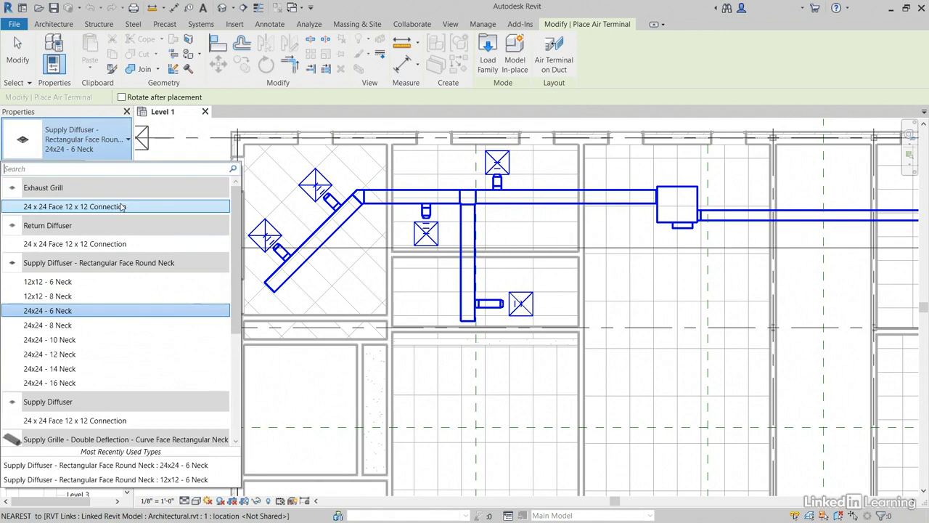
click(135, 246)
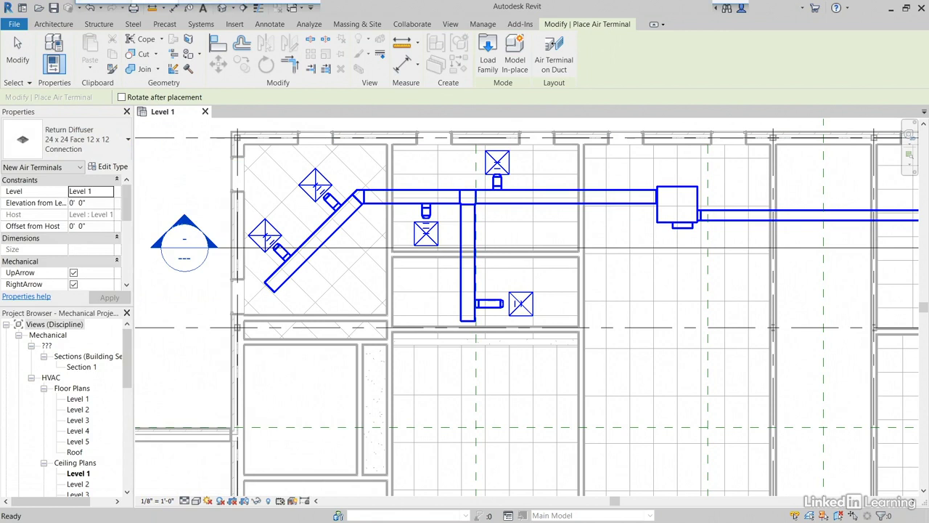
Step: Place a return diffuser 8' 0" above Level 1, rotated 45° into a diagonal ceiling tile
middle_drag(303, 219, 327, 201)
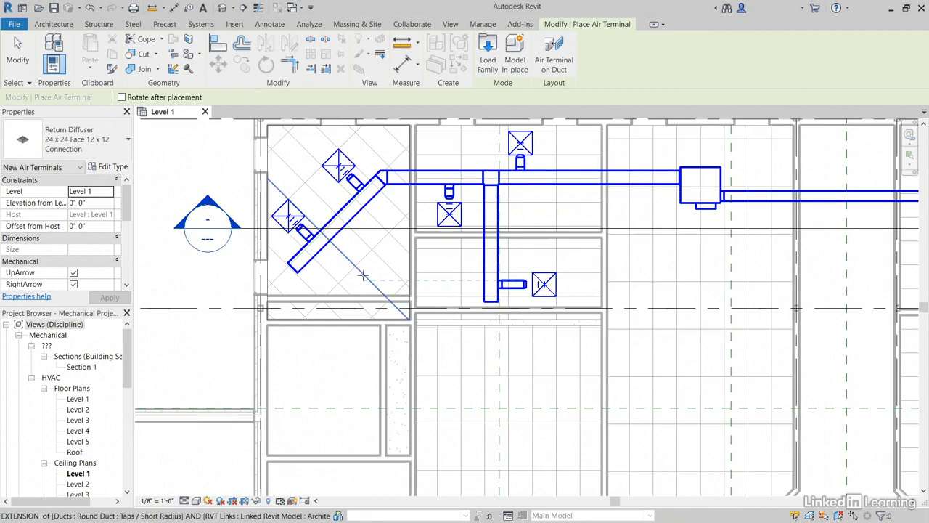
click(97, 203)
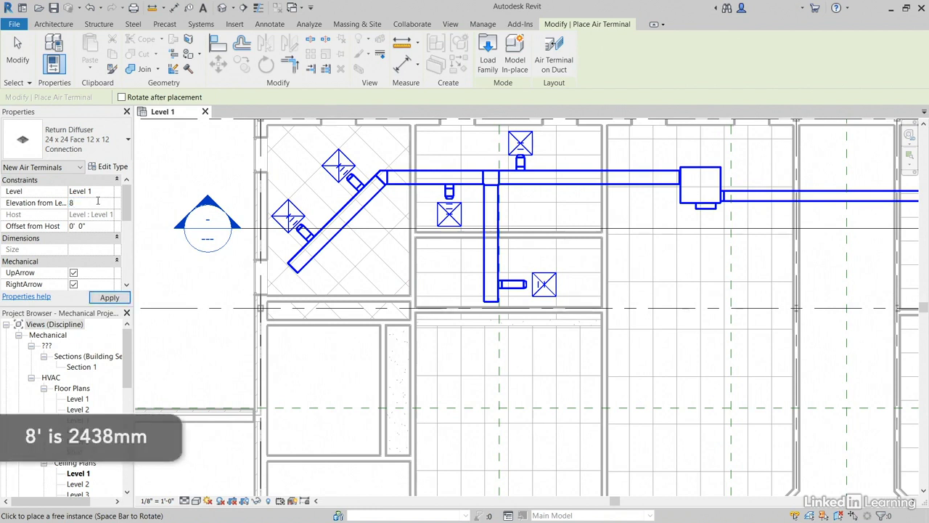
key(Return)
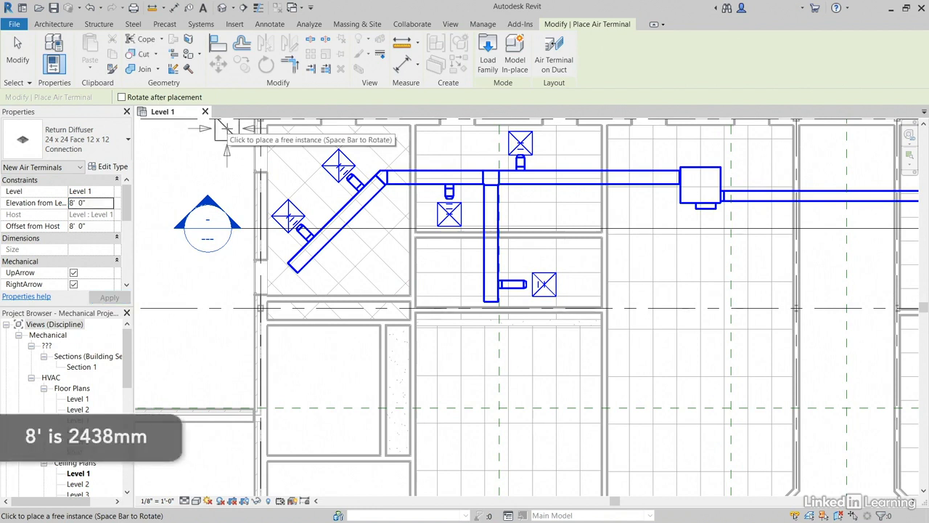
scroll(359, 265, up, 3)
scroll(330, 266, up, 2)
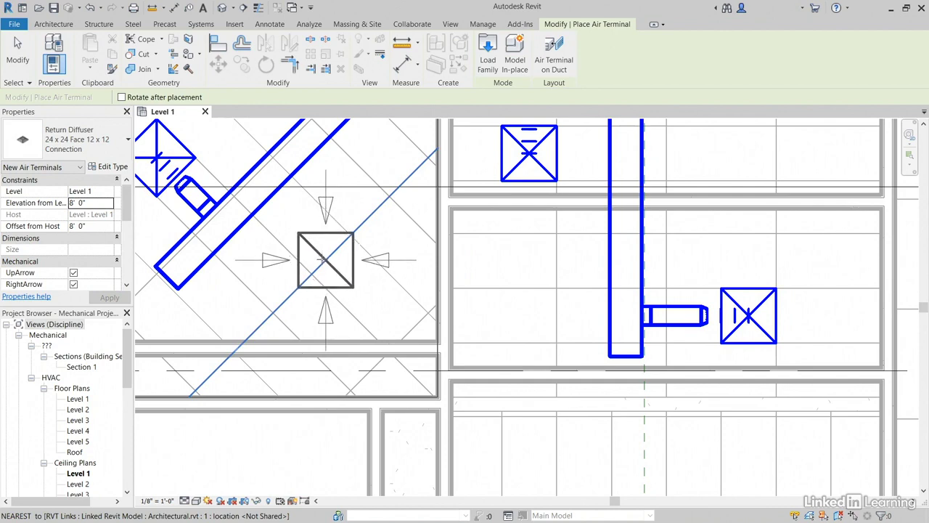
key(space)
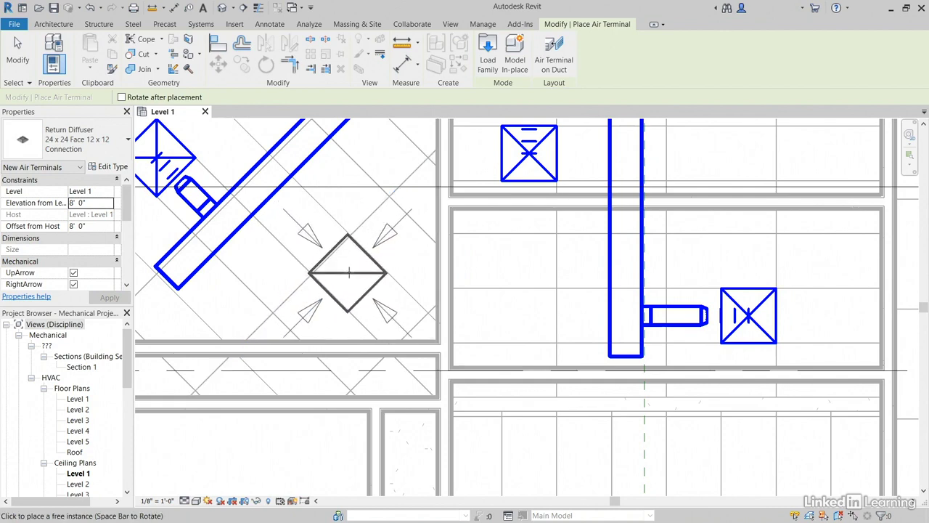
scroll(351, 266, down, 1)
mouse_move(351, 266)
middle_down()
mouse_move(343, 286)
mouse_move(347, 276)
middle_up()
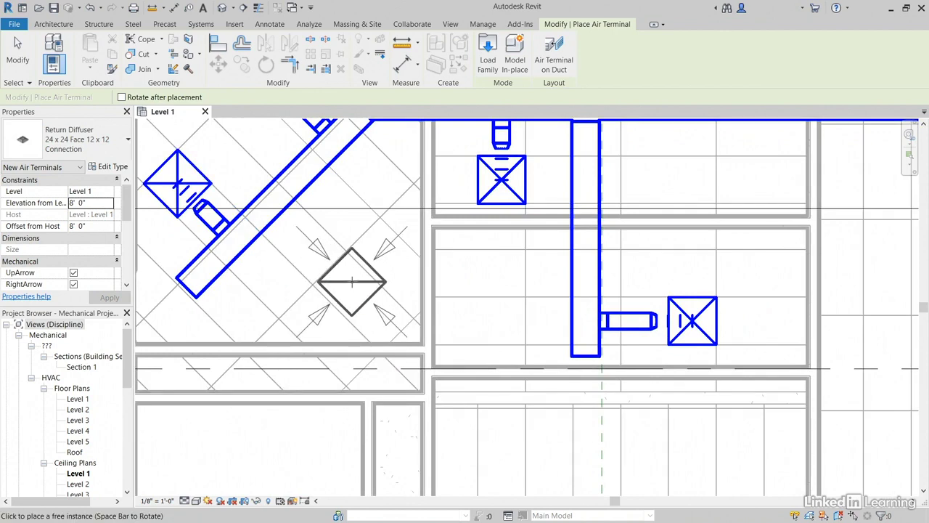
click(338, 276)
Step: Use Align (AL) to snap the diffuser's upper-left and lower-left edges onto two diagonal grid lines
key(Escape)
key(Escape)
scroll(282, 285, up, 3)
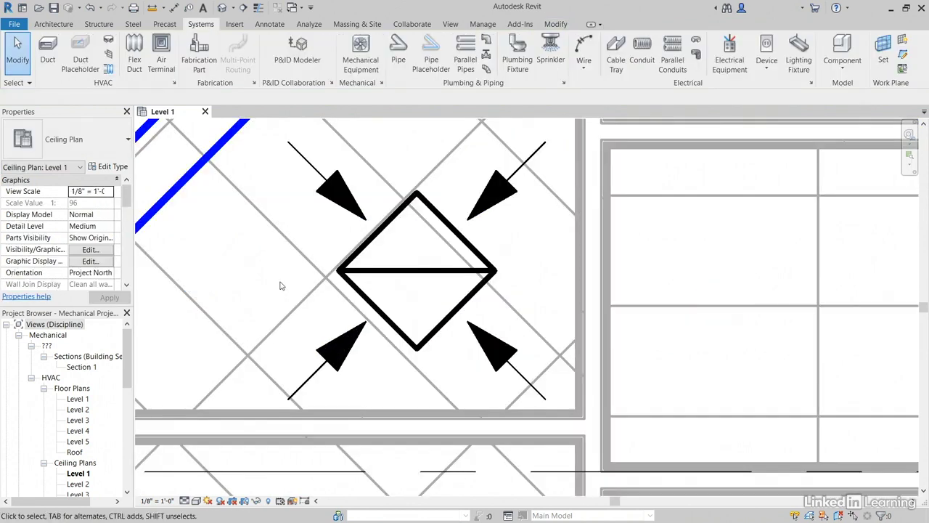
key(a)
key(l)
scroll(283, 296, up, 2)
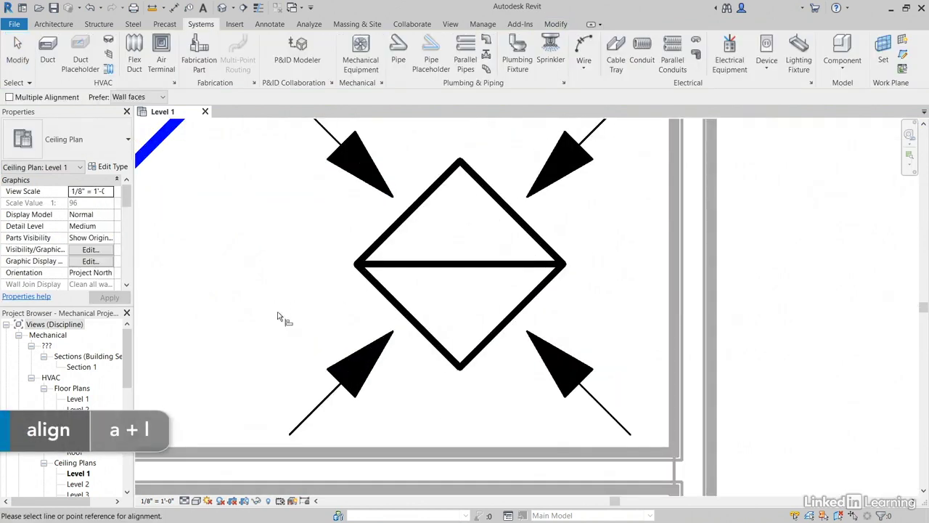
click(292, 318)
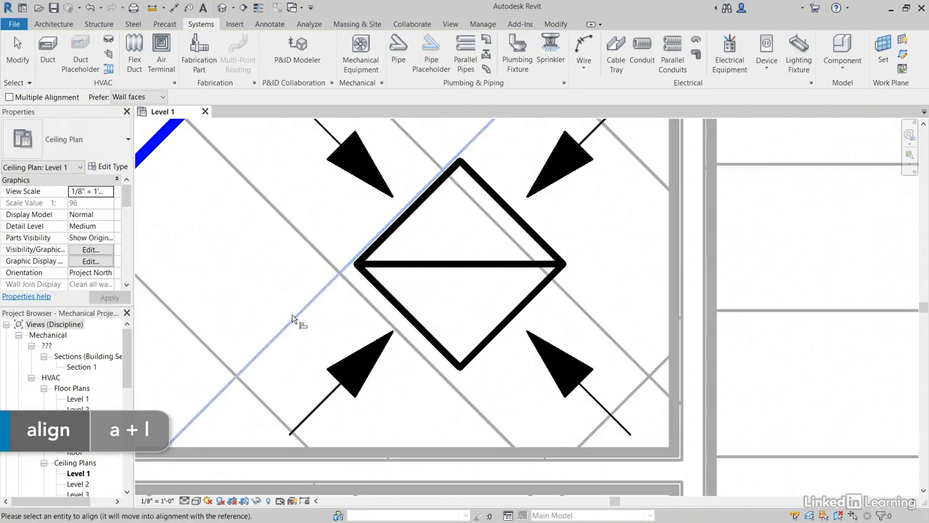
click(396, 235)
click(352, 287)
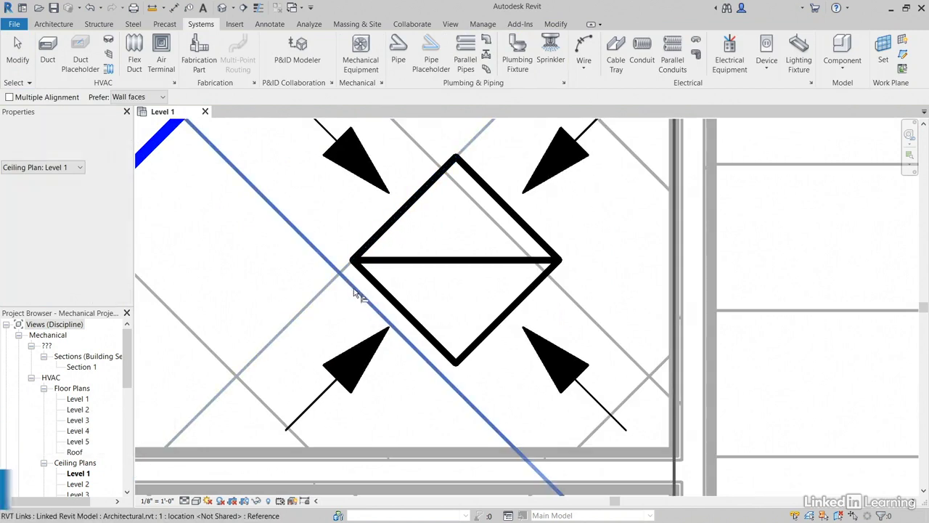
click(375, 285)
scroll(327, 265, down, 4)
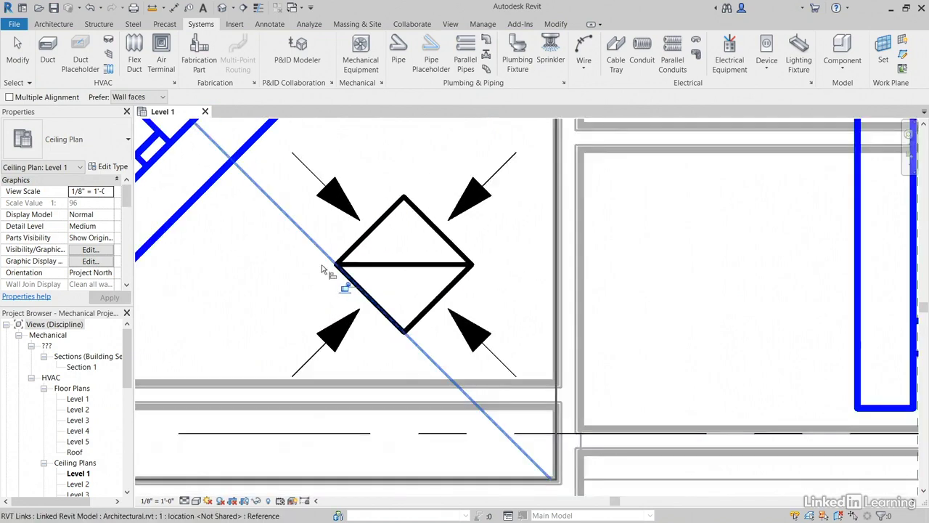
key(Escape)
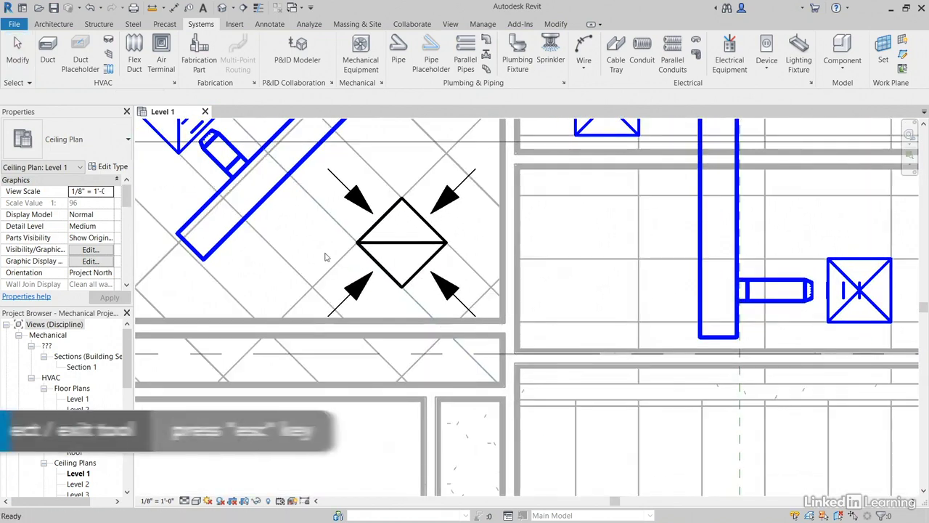
Step: Switch off the return diffuser's Up, Right, Left and Down arrow symbols in Properties
click(385, 246)
scroll(73, 225, down, 3)
click(73, 214)
click(73, 226)
click(73, 238)
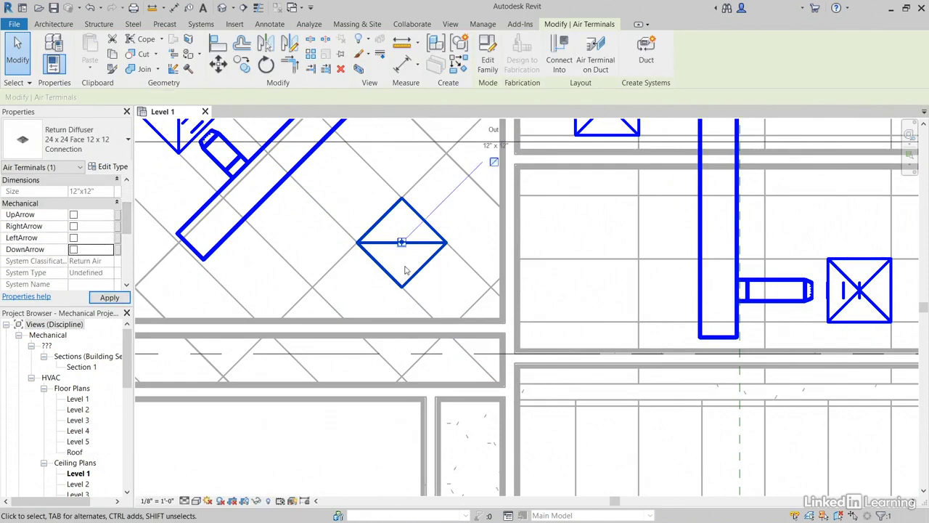
scroll(394, 244, down, 2)
scroll(355, 252, down, 3)
key(Escape)
scroll(336, 290, up, 1)
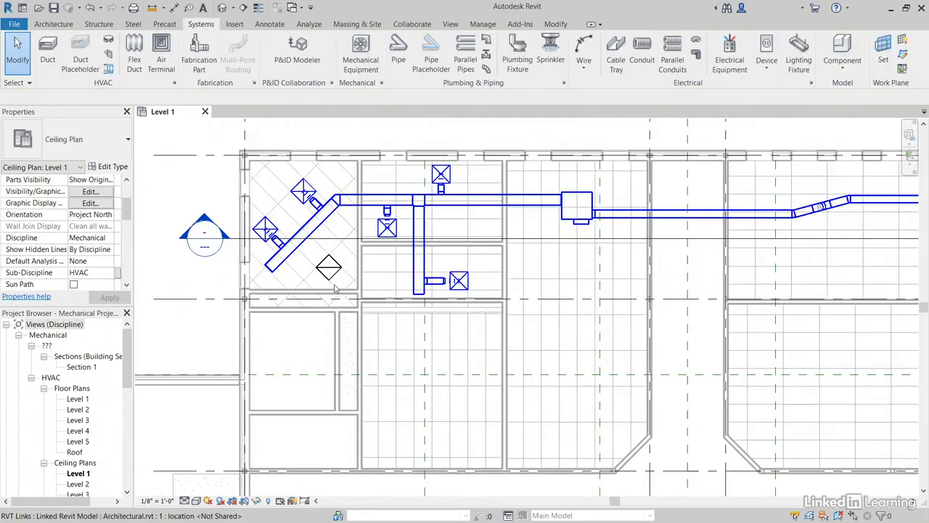
Step: Create Similar return diffusers right of the vertical duct and left of the lower duct branch
click(330, 269)
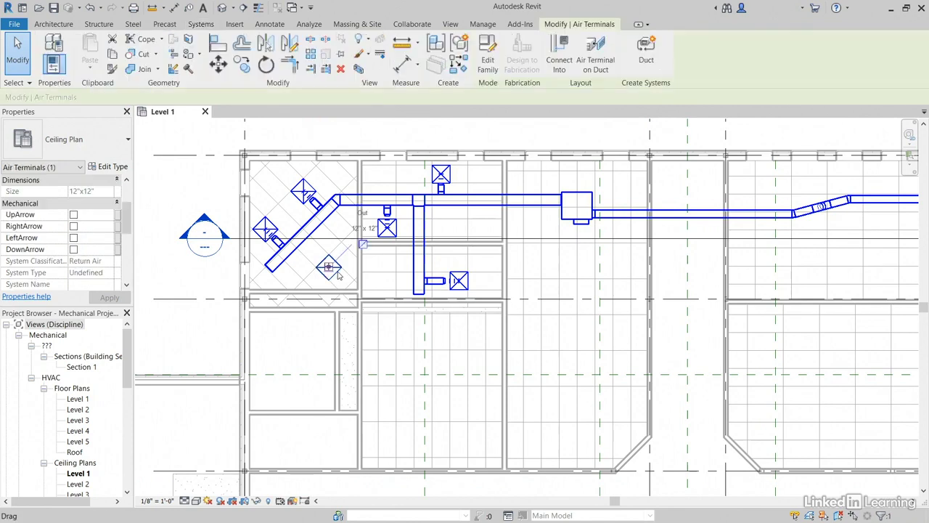
right_click(338, 273)
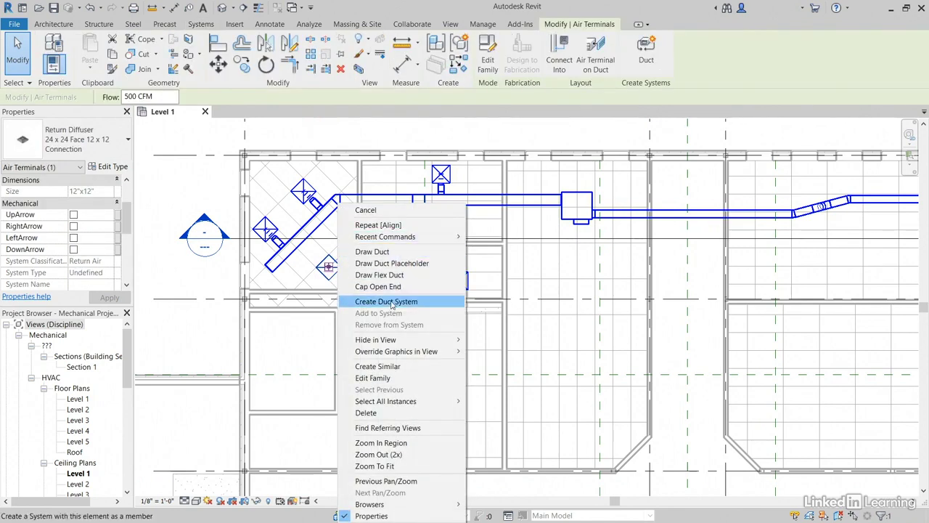
click(379, 367)
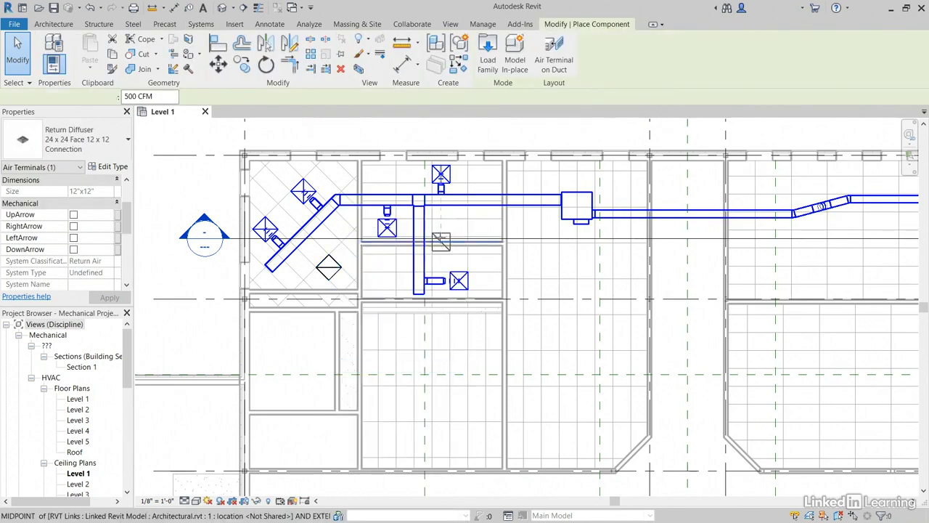
scroll(472, 217, up, 2)
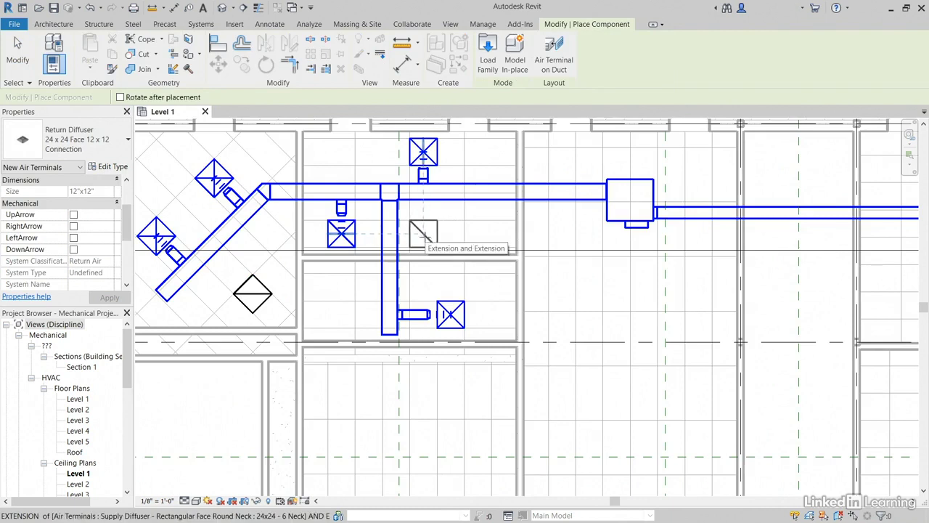
click(424, 234)
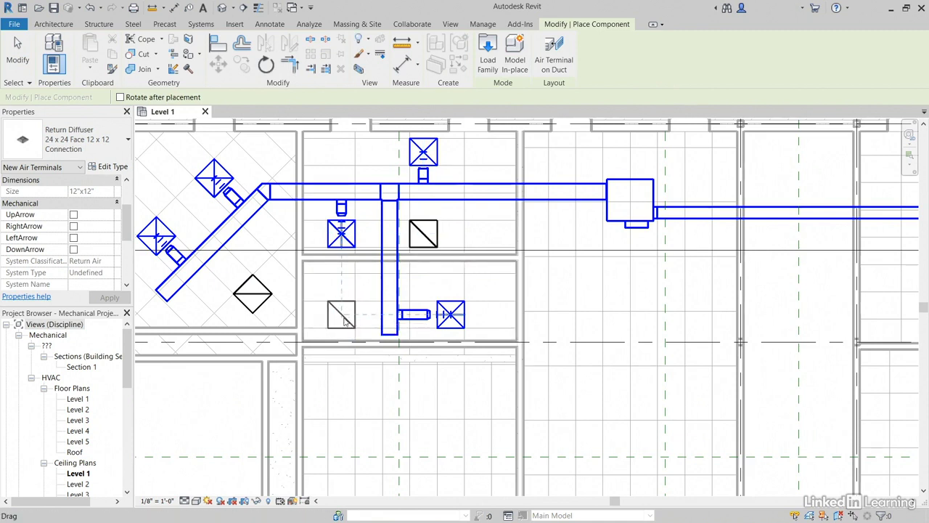
click(342, 314)
middle_drag(549, 296, 511, 286)
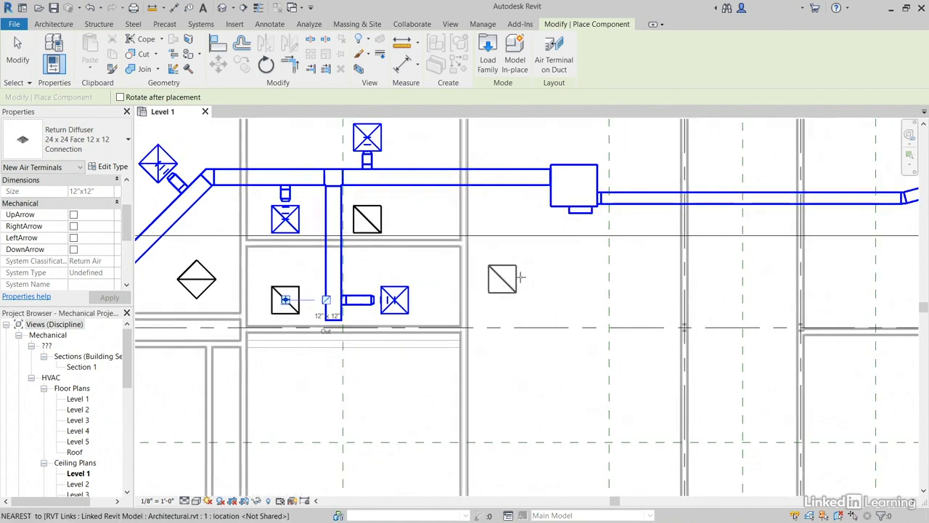
key(Escape)
key(Escape)
scroll(518, 278, down, 2)
scroll(567, 265, up, 2)
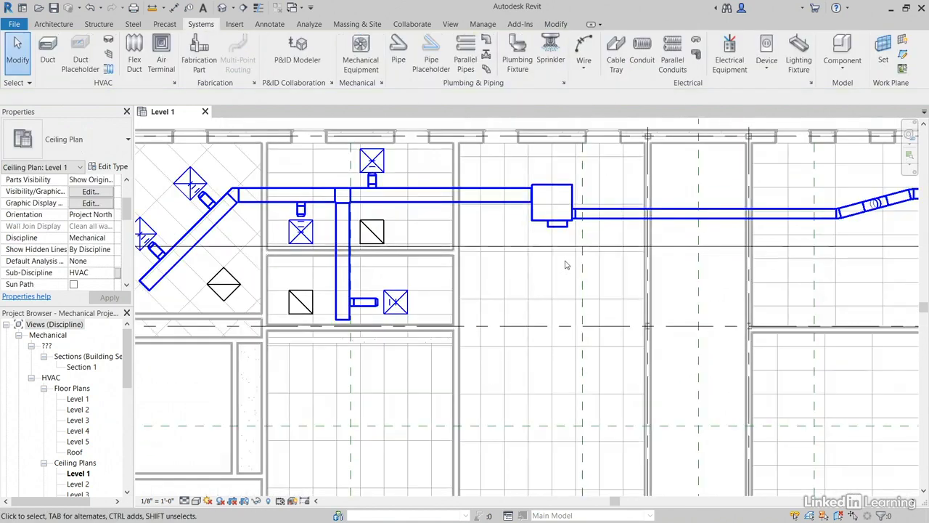
Step: Start a return duct from the VAV unit's connector and set its middle elevation to 14' 0"
click(547, 188)
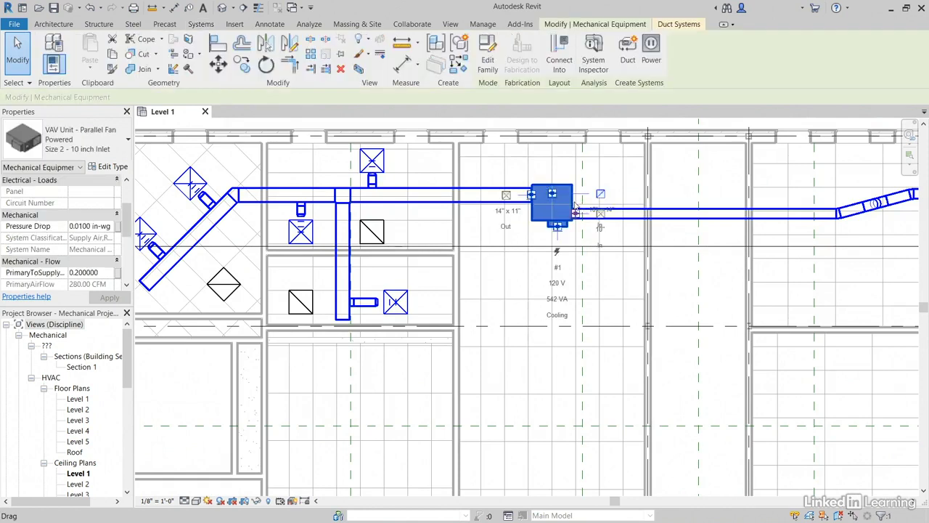
middle_drag(581, 197, 482, 206)
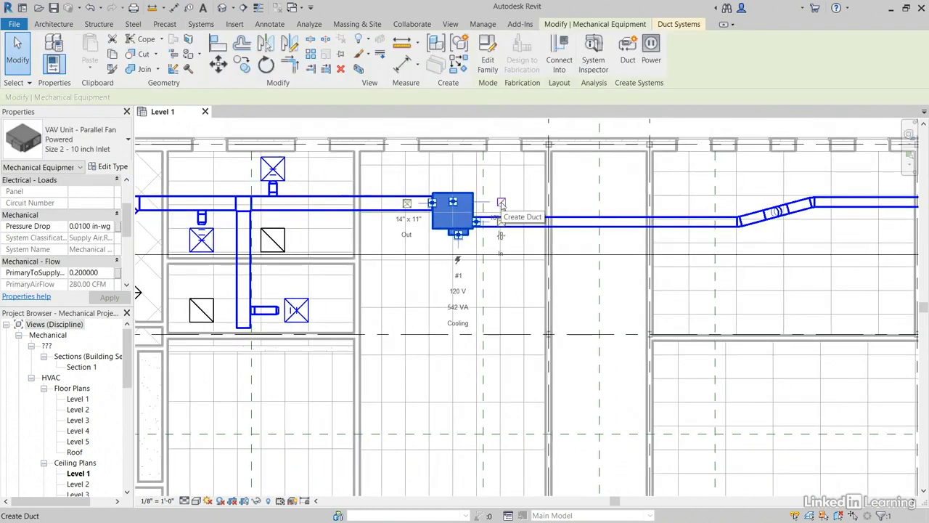
click(501, 203)
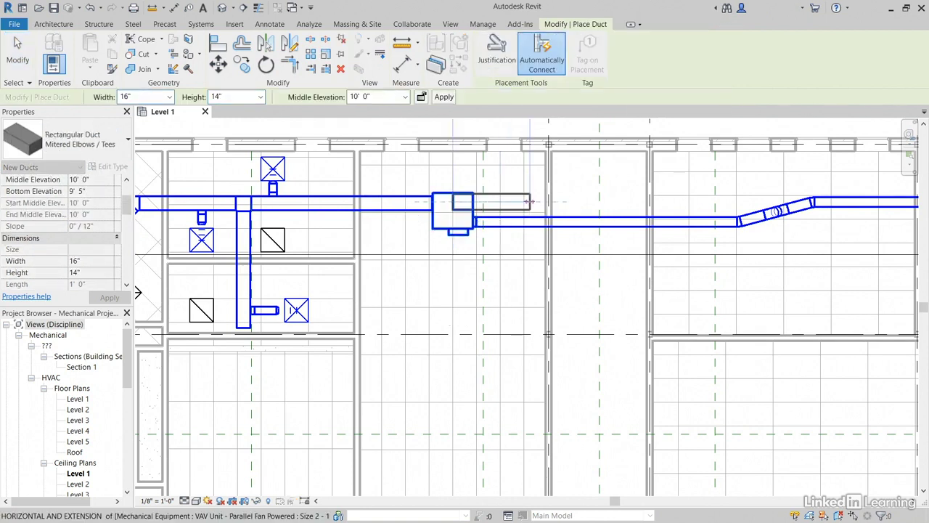
click(530, 202)
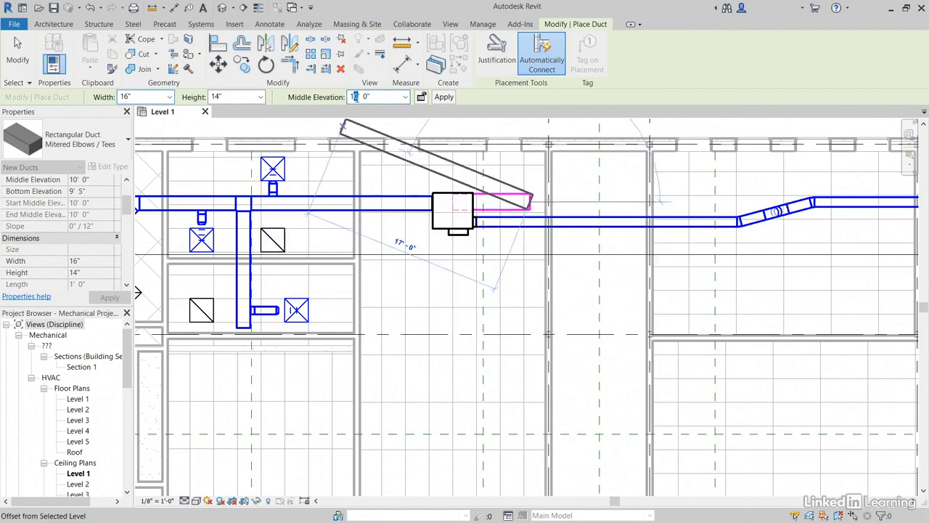
text(14)
key(Return)
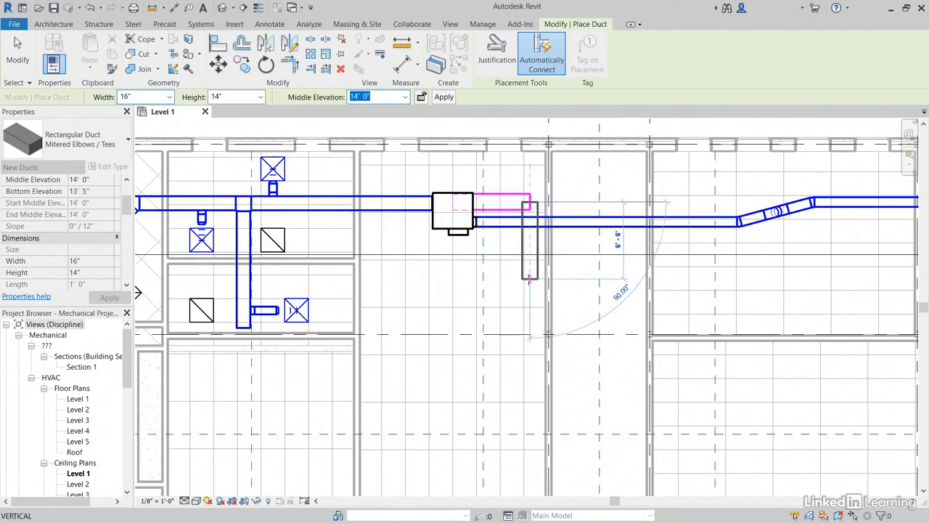
Step: Route the 16" x 14" return duct down, left across the ceiling, then angled toward the diffusers
middle_drag(529, 278, 620, 260)
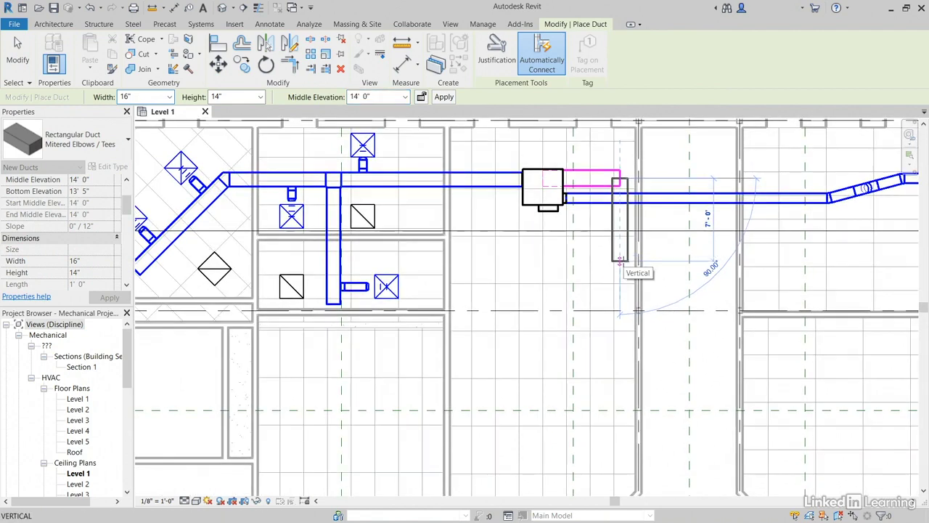
click(620, 259)
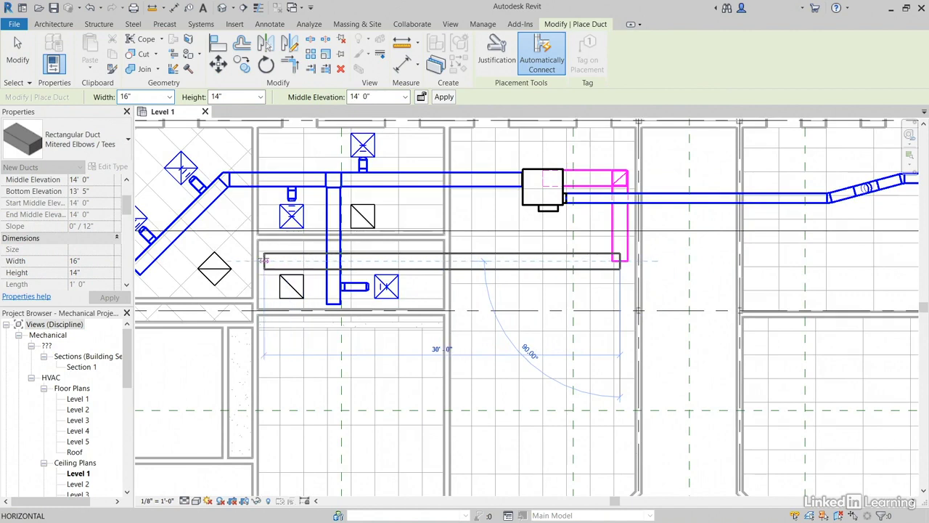
click(266, 260)
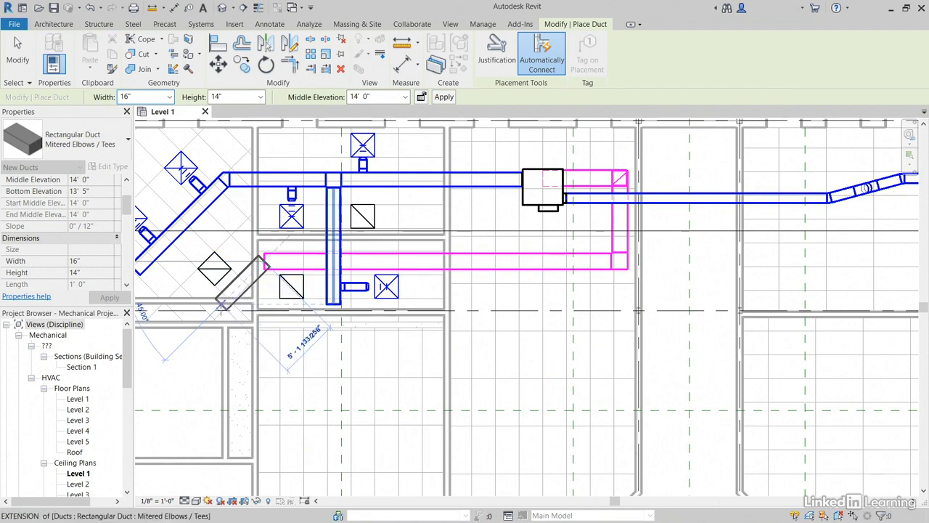
click(215, 311)
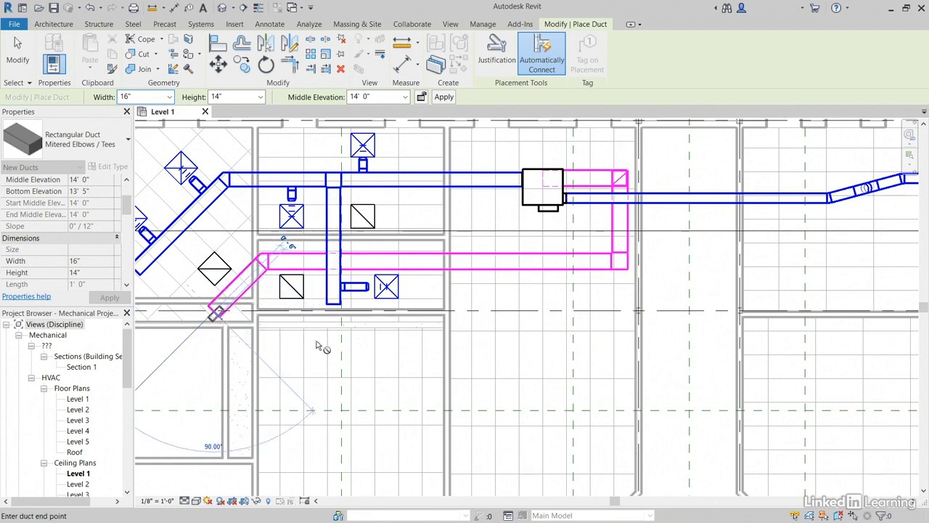
key(Escape)
key(Escape)
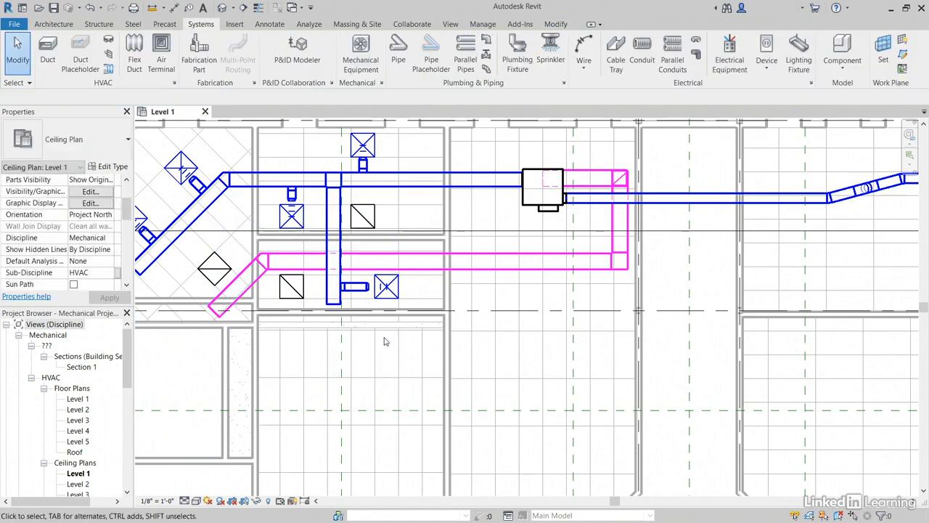
Step: Connect the first return diffuser into the magenta return duct
middle_drag(385, 341, 445, 332)
scroll(421, 195, up, 2)
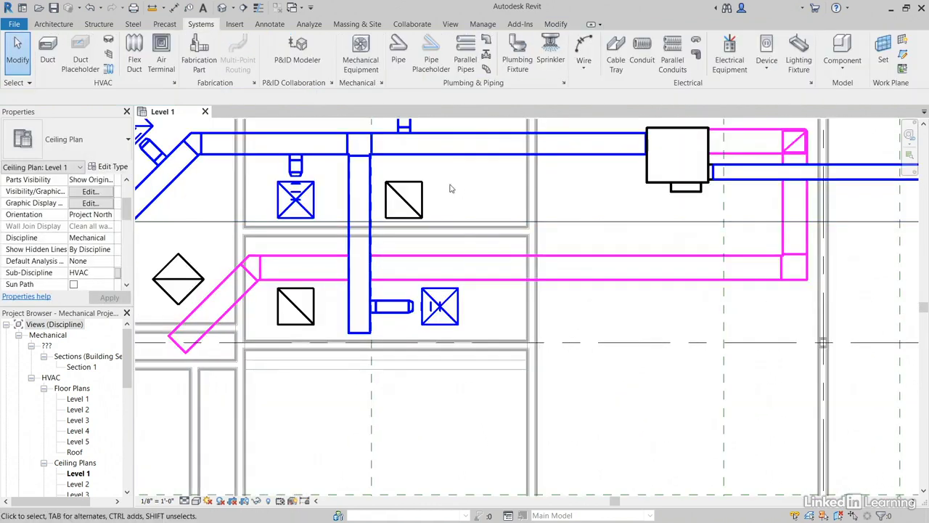
click(420, 194)
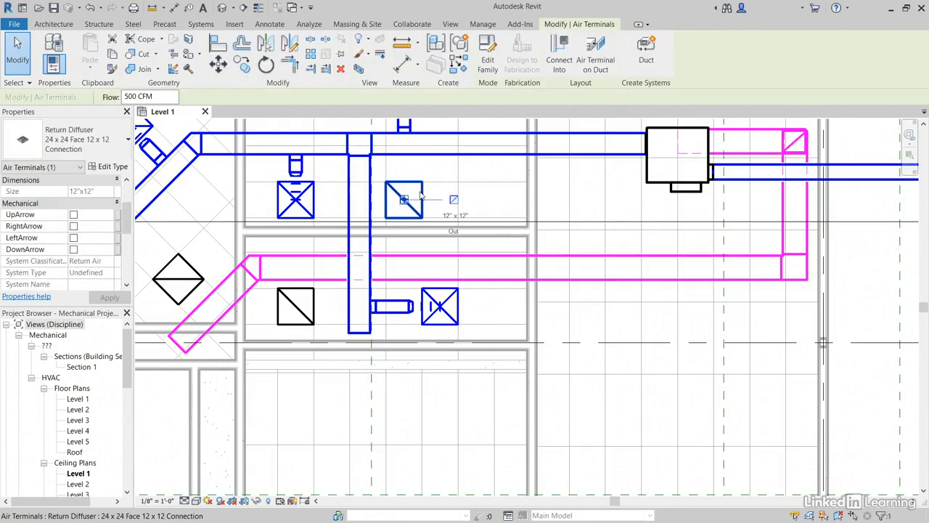
click(558, 64)
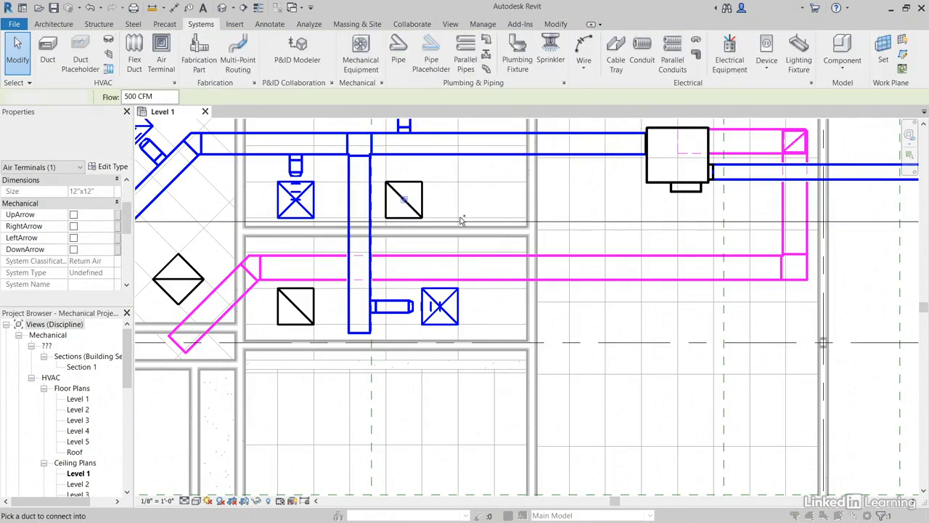
click(437, 255)
Step: Connect the lower return diffuser into the horizontal magenta duct
middle_drag(465, 240, 509, 211)
key(Escape)
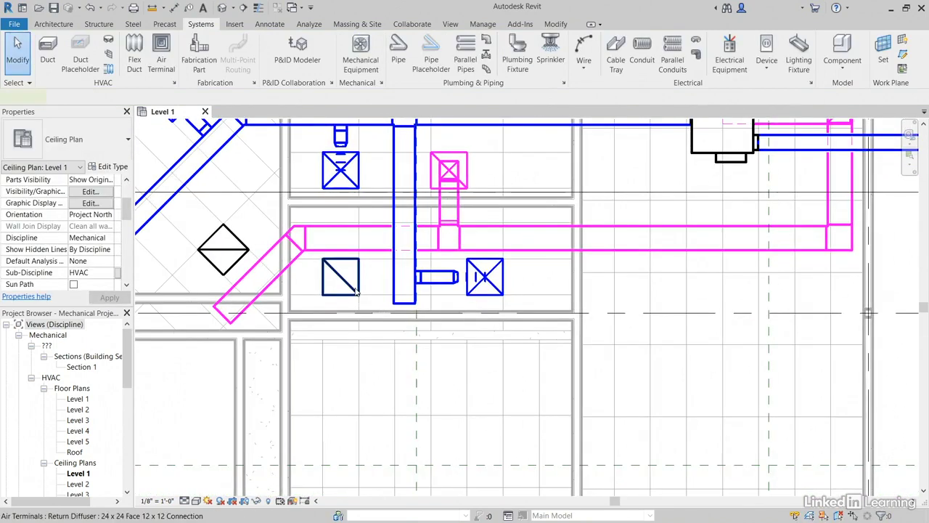
click(356, 290)
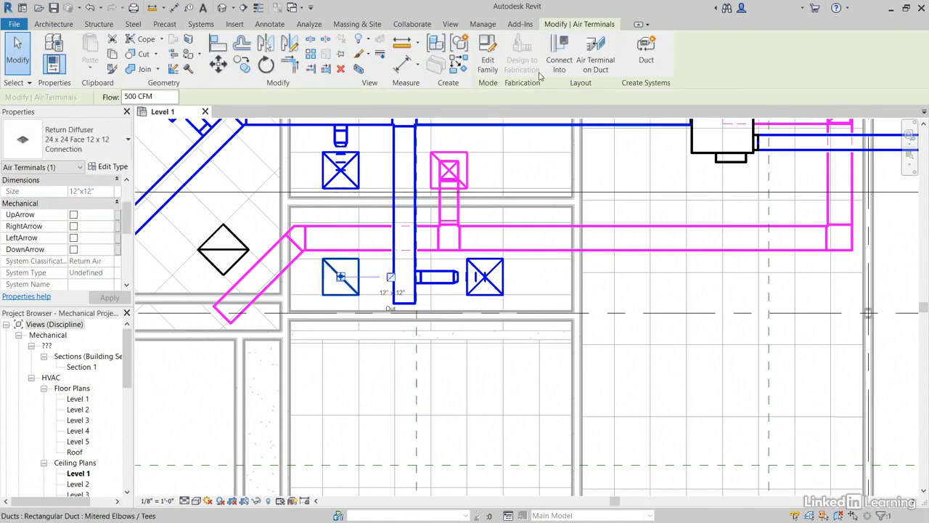
click(452, 131)
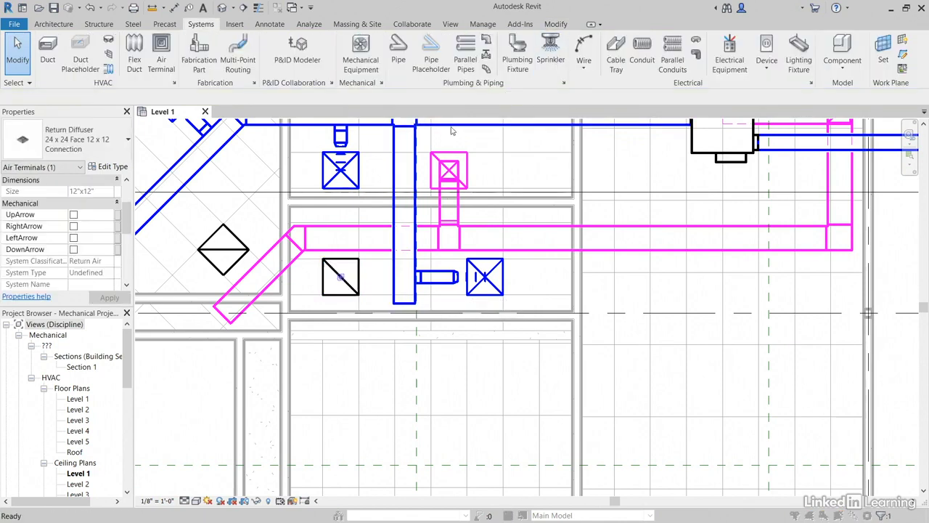
click(346, 230)
Step: Connect the diamond-shaped return diffuser into the angled magenta duct
middle_drag(233, 252, 356, 232)
click(356, 232)
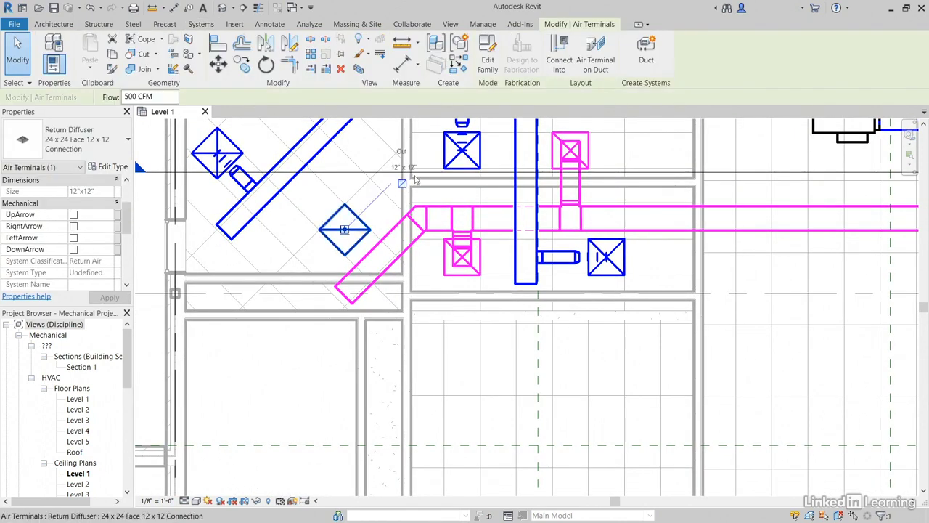
click(560, 59)
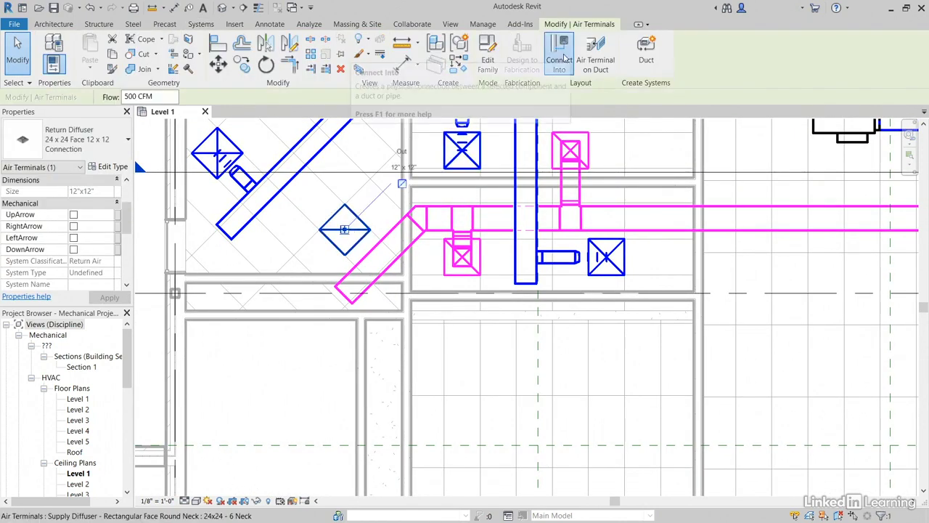
click(378, 248)
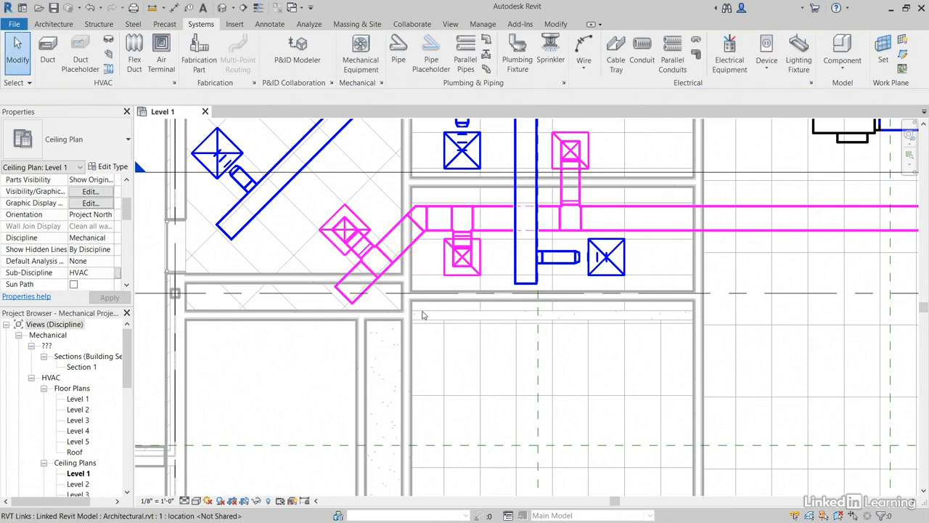
scroll(425, 317, down, 3)
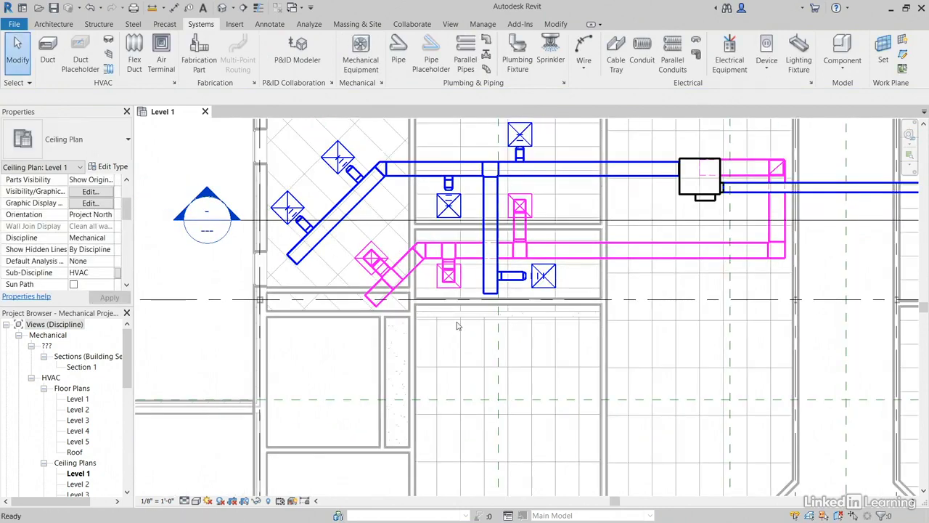
scroll(453, 324, down, 2)
middle_drag(551, 335, 420, 314)
Step: In the default 3D view, lower the long return duct's middle elevation to 13' 0", then 12' 0"
click(222, 7)
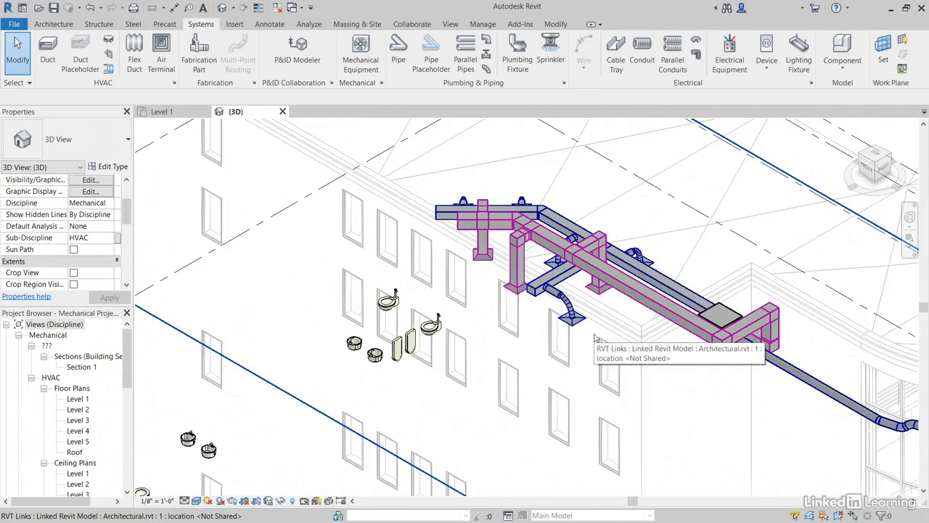
middle_drag(594, 338, 583, 331)
scroll(582, 331, up, 3)
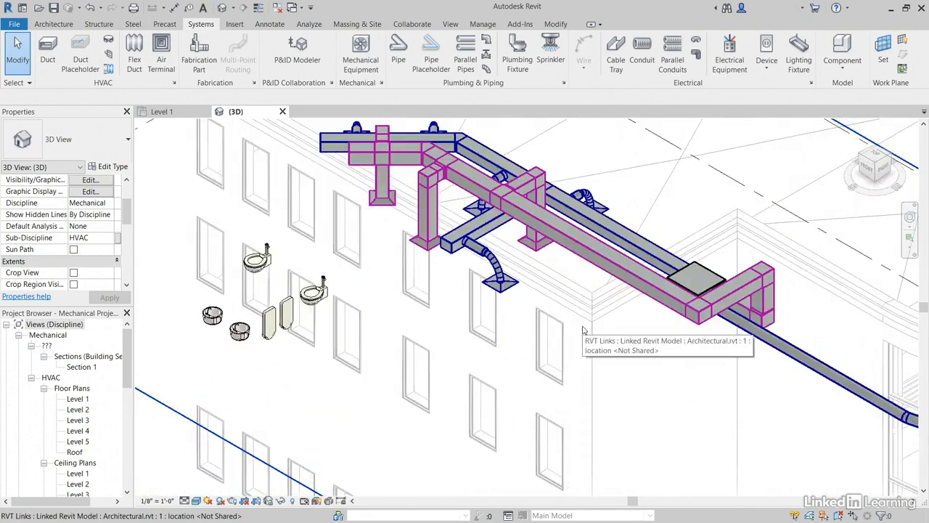
click(589, 253)
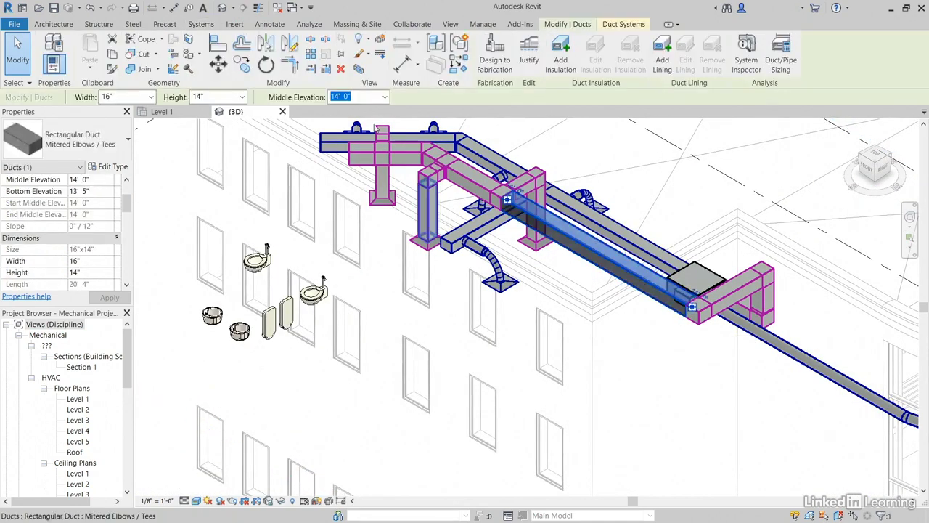
click(363, 96)
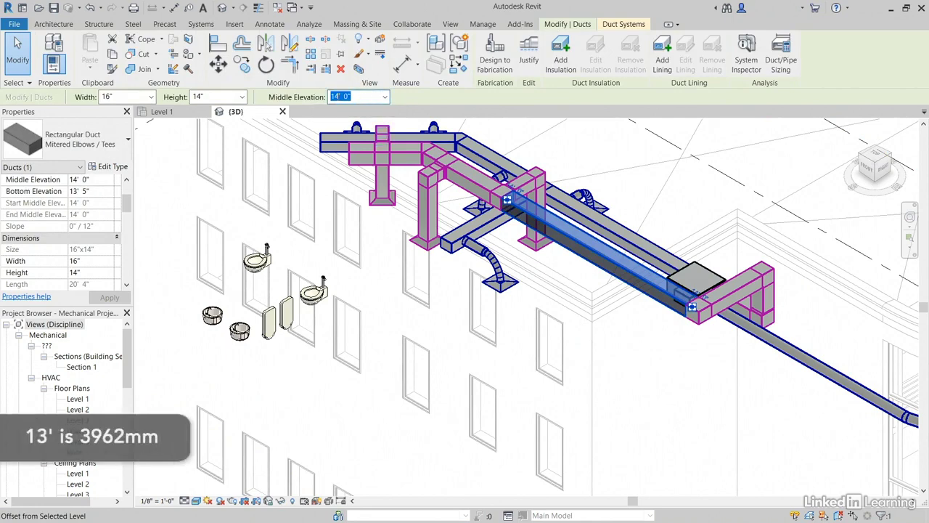
key(Return)
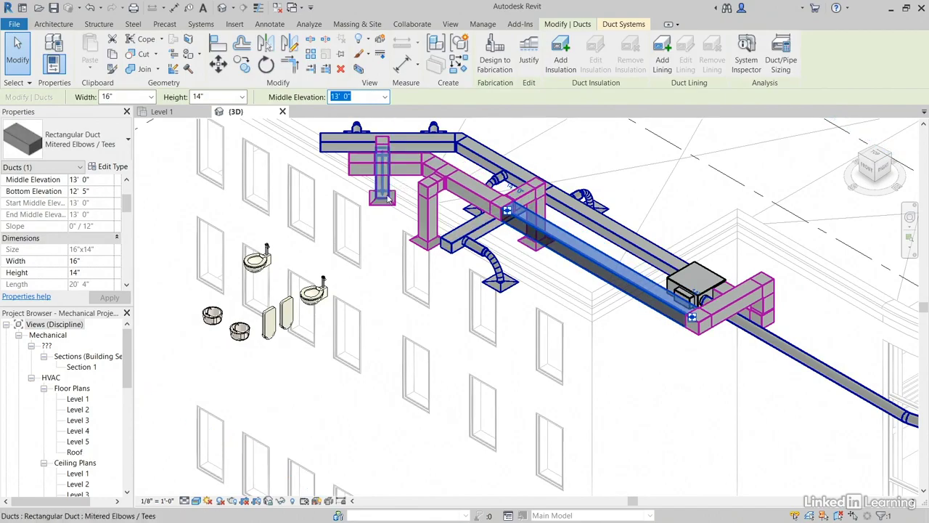
mouse_move(395, 190)
shift+middle_down()
mouse_move(441, 131)
mouse_move(479, 131)
mouse_move(508, 182)
mouse_move(591, 272)
mouse_move(465, 232)
mouse_move(385, 192)
shift+middle_up()
click(348, 97)
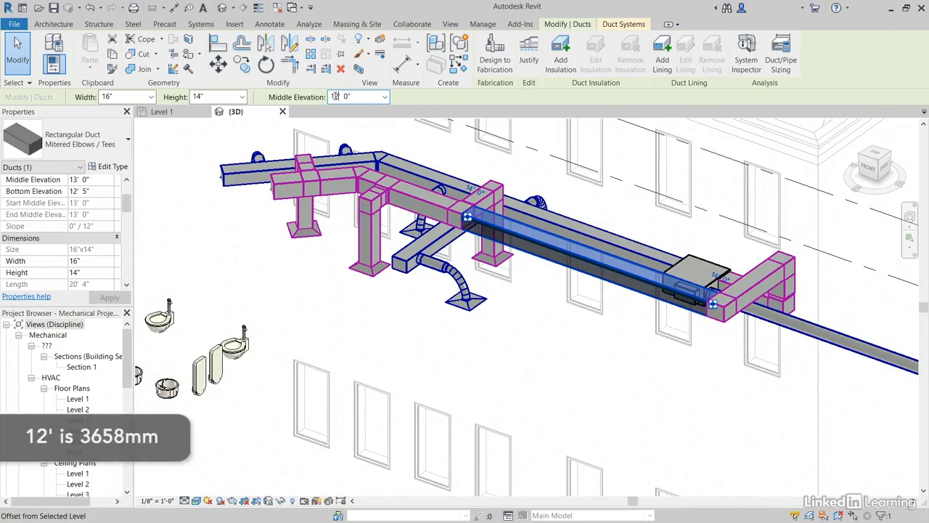
key(Return)
shift+middle_drag(501, 247, 218, 128)
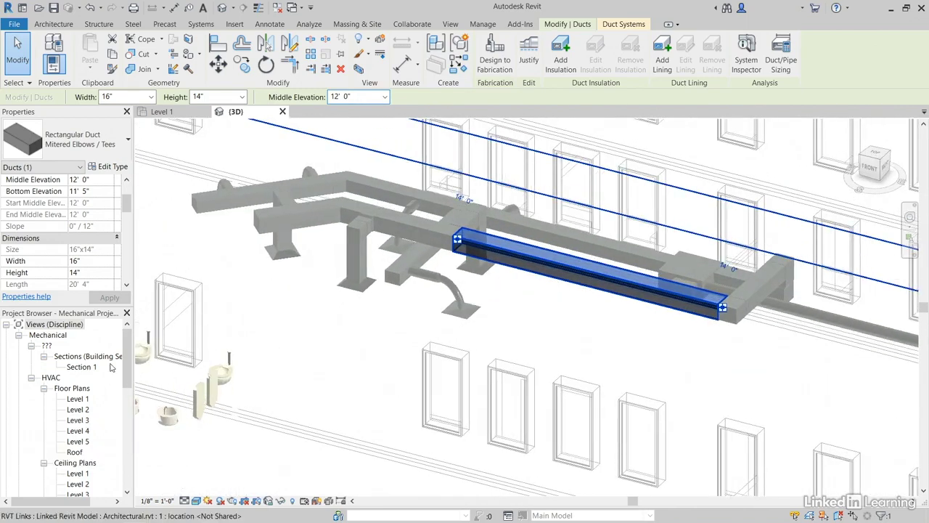
Step: Open Section 1 from its section mark to inspect the return ducts, then go back to Level 1
click(187, 113)
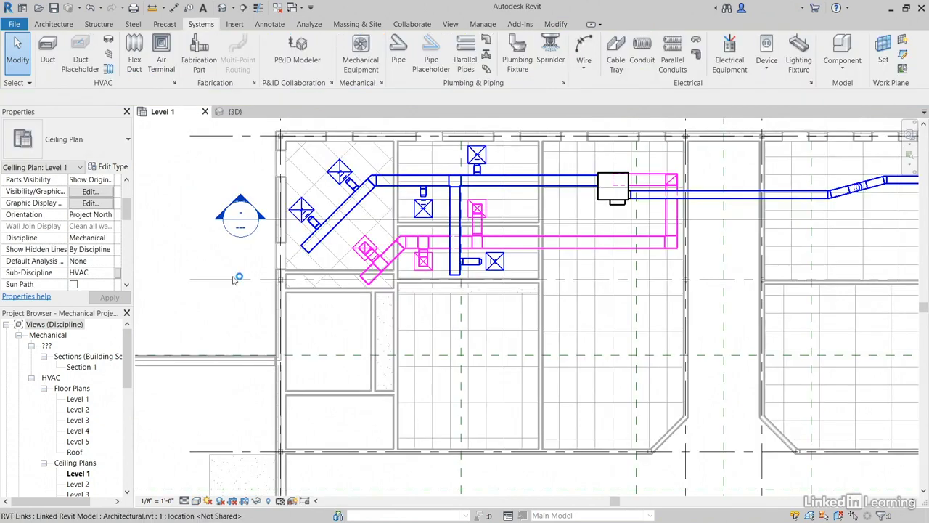
double_click(242, 222)
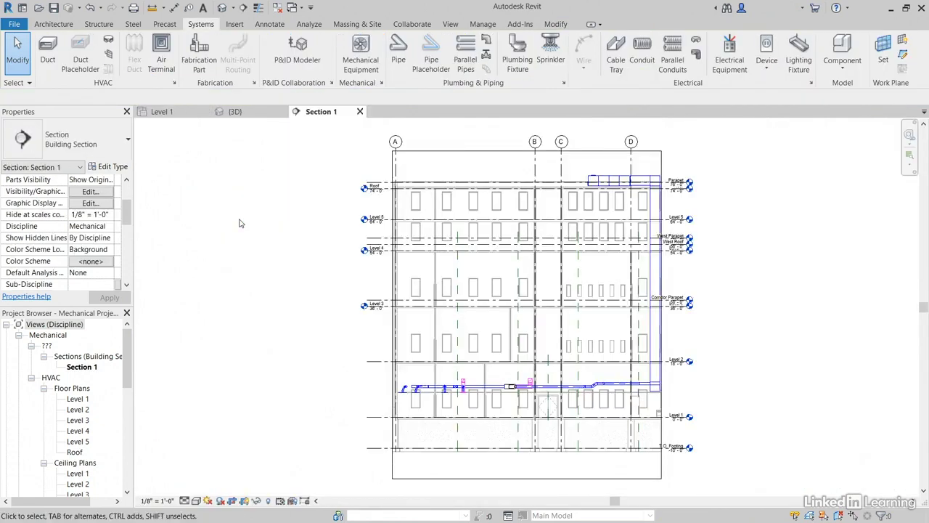
scroll(523, 417, up, 5)
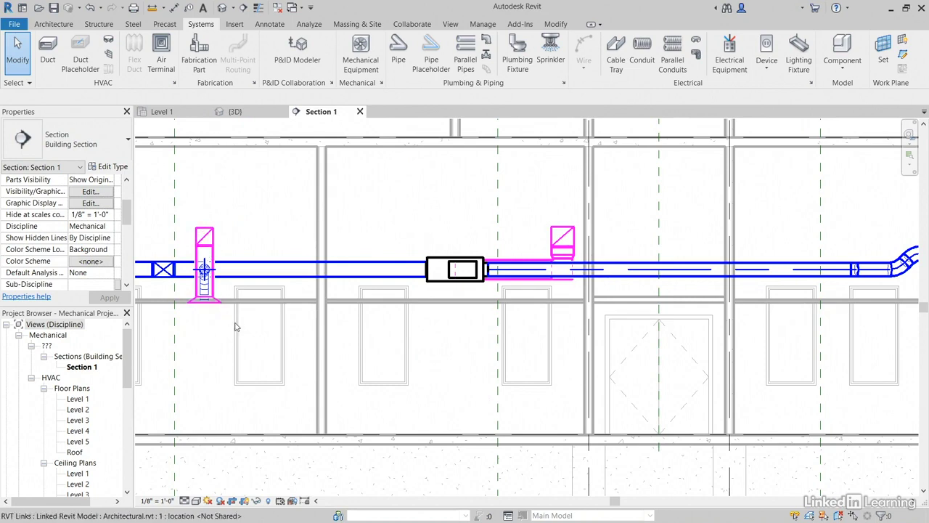
middle_drag(233, 314, 277, 323)
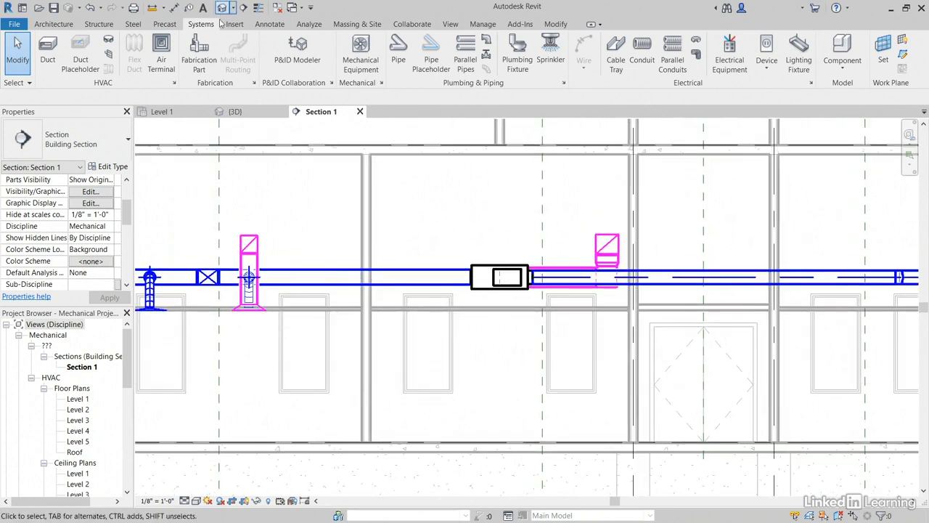
click(165, 111)
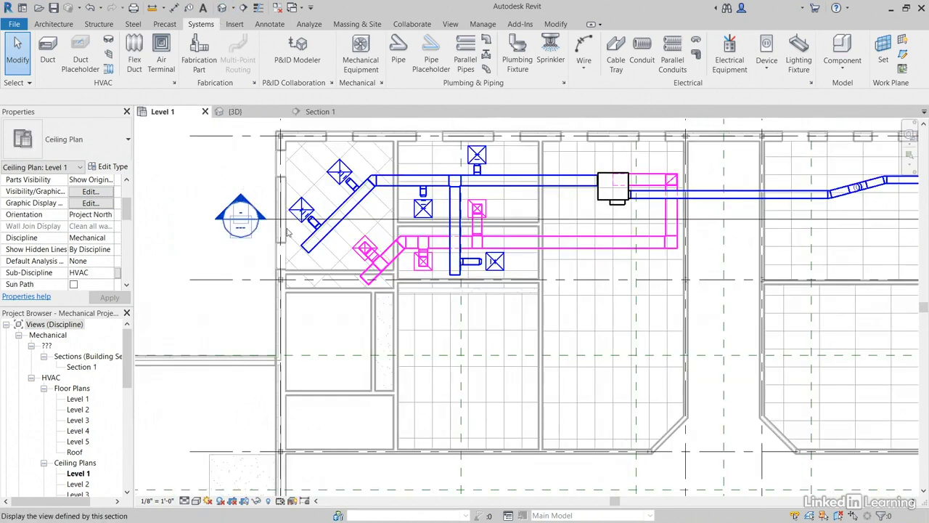
middle_drag(287, 232, 265, 259)
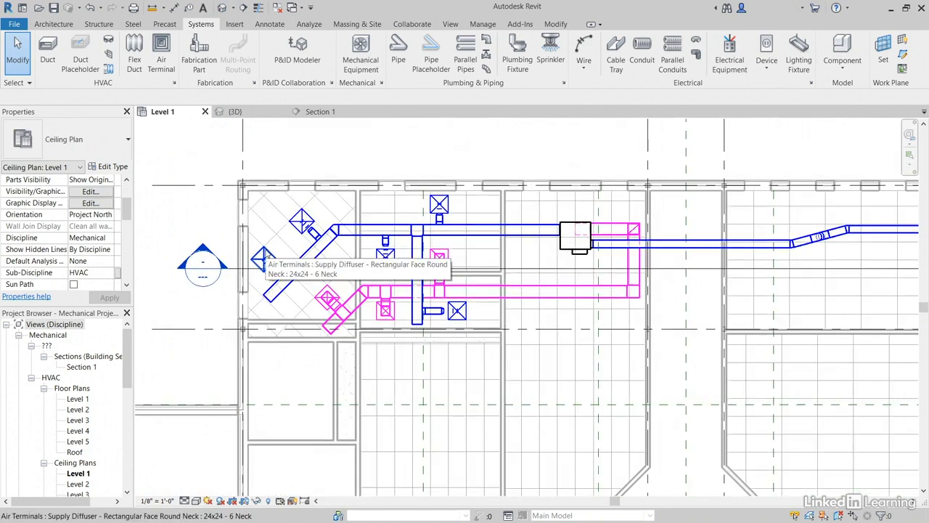